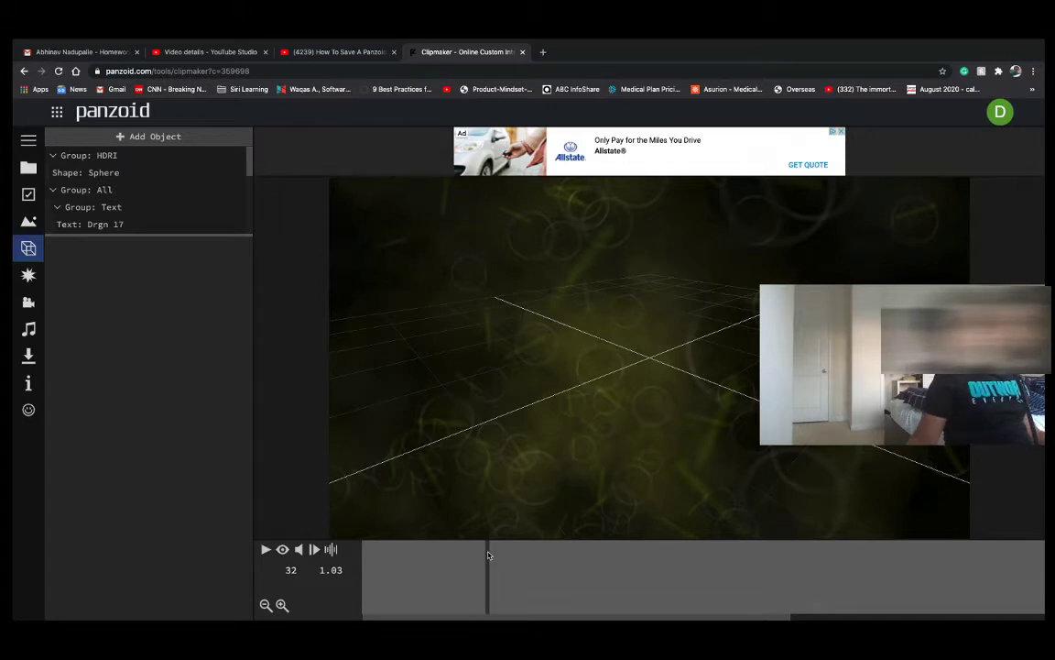
Rewind the DRGN 17 intro to frame 0, play a preview, then pause it
{"action": "left_click_drag", "start_coordinate": [488, 555], "coordinate": [323, 568]}
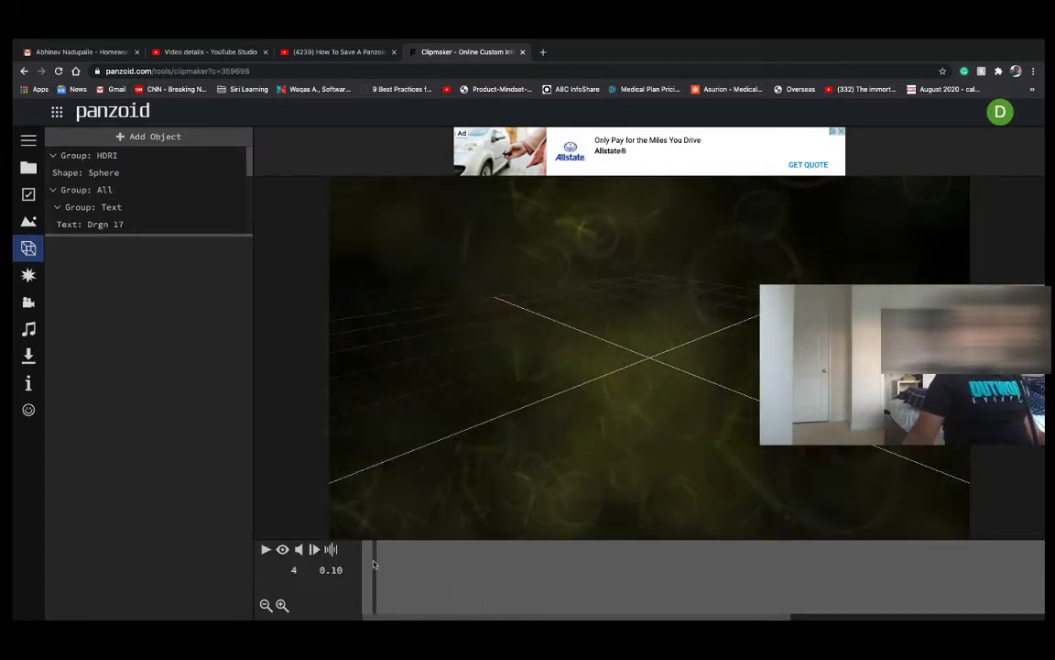
{"action": "left_click", "coordinate": [266, 548]}
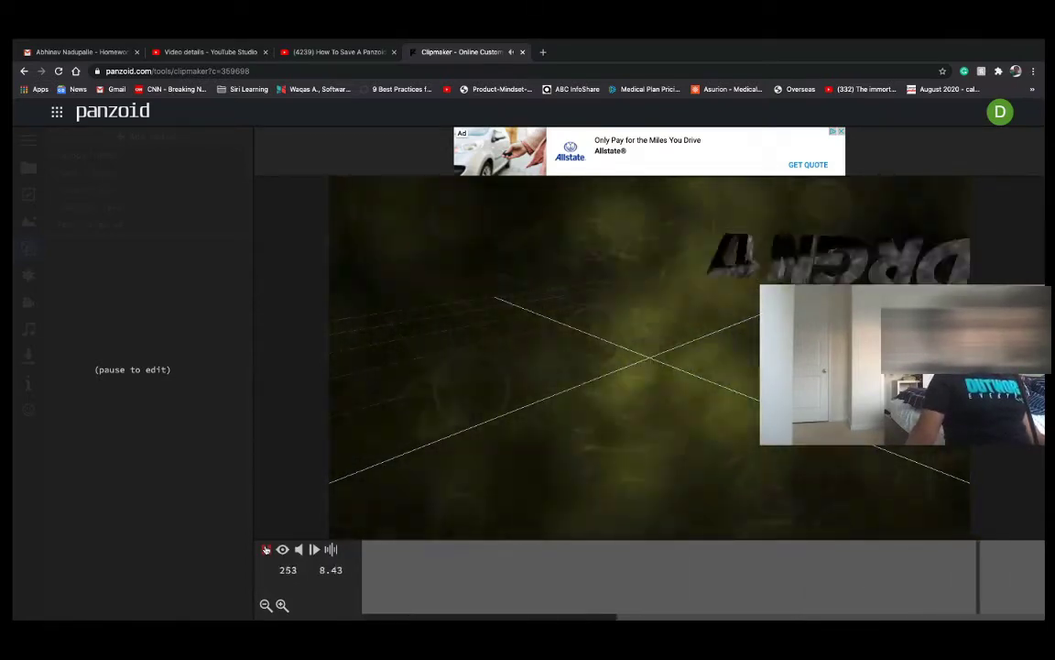
{"action": "left_click", "coordinate": [265, 549]}
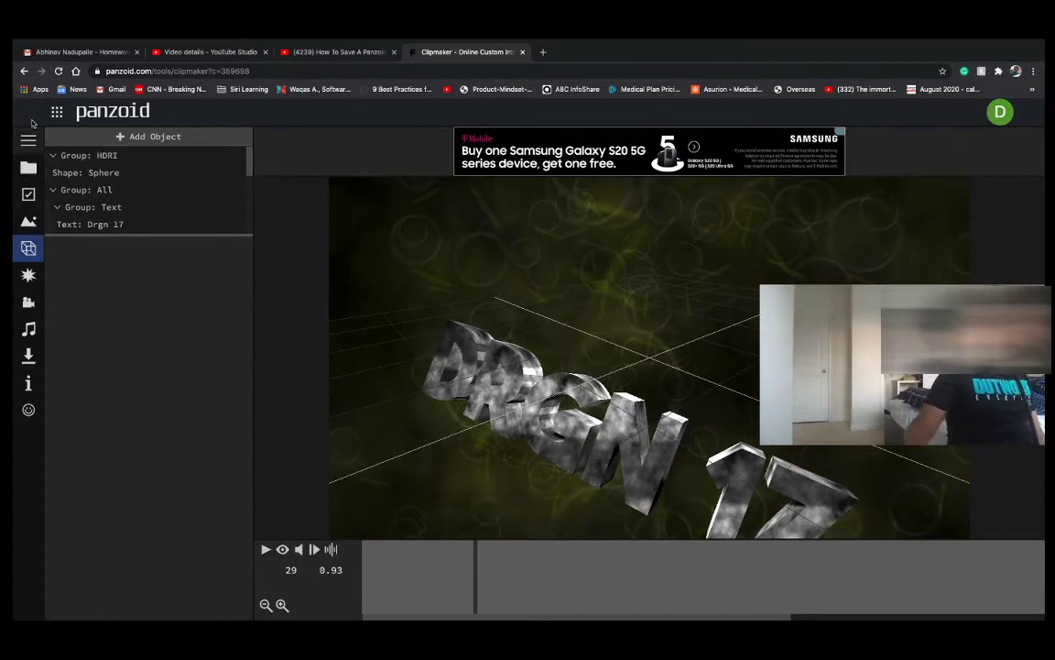
Set the video render to good quality with .mkv (vp8/opus) as the output format
{"action": "left_click", "coordinate": [30, 356]}
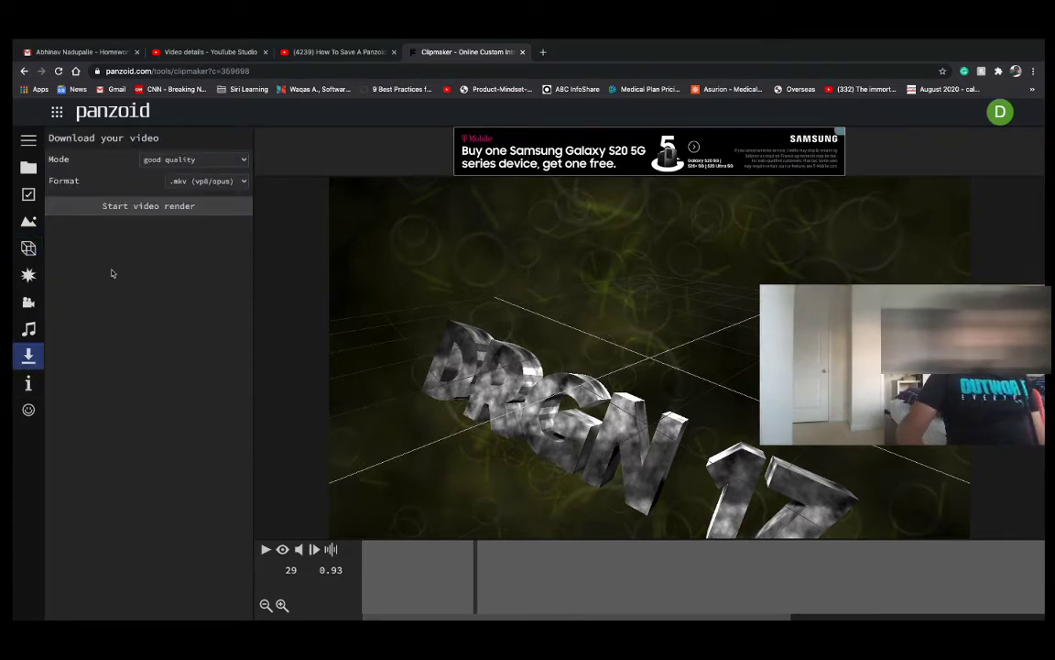
{"action": "left_click", "coordinate": [186, 161]}
{"action": "left_click", "coordinate": [186, 159]}
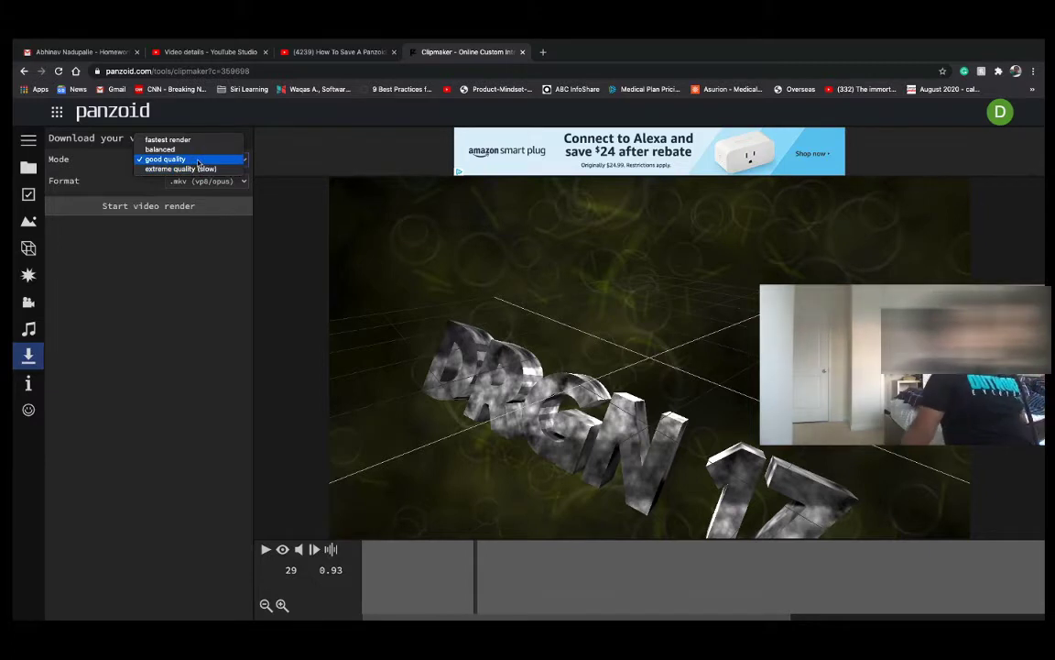
{"action": "left_click", "coordinate": [198, 163]}
{"action": "left_click", "coordinate": [198, 163]}
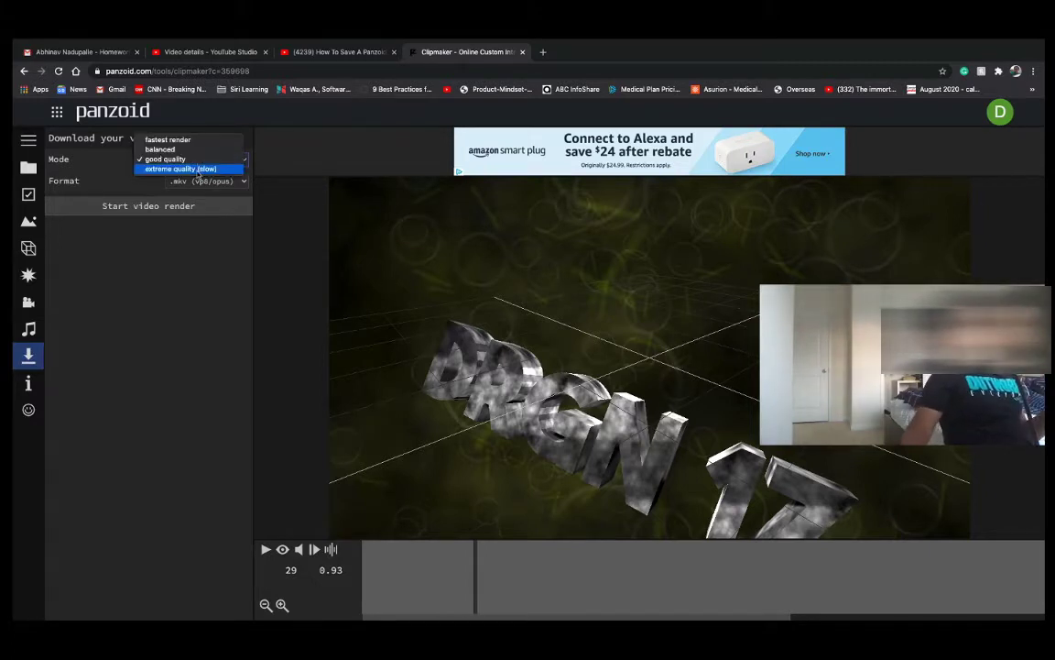
{"action": "left_click", "coordinate": [198, 165]}
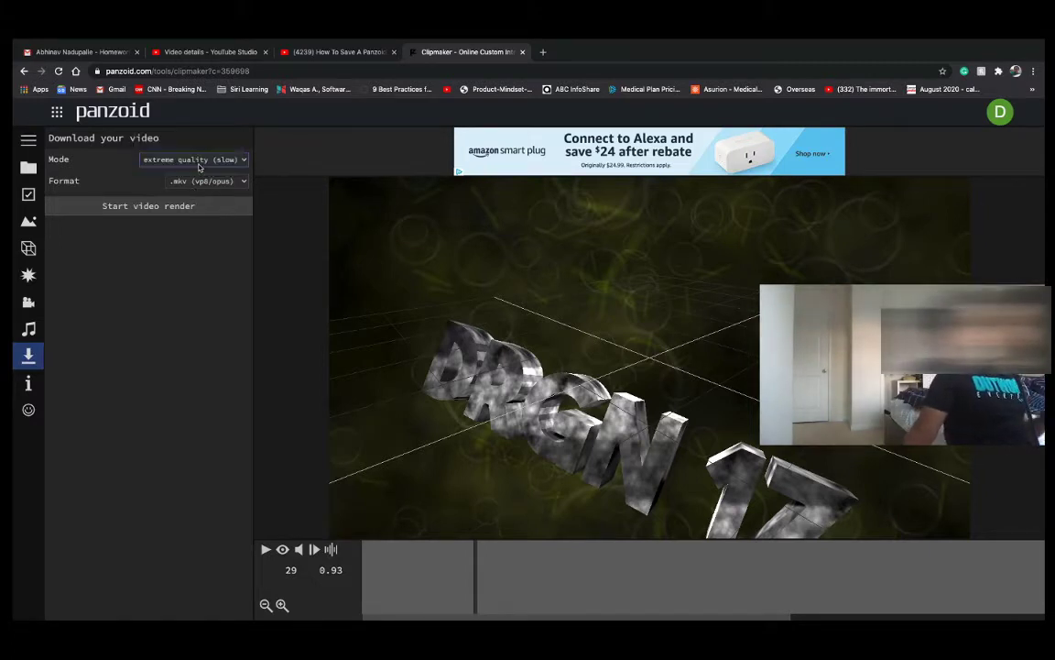
{"action": "left_click", "coordinate": [199, 163]}
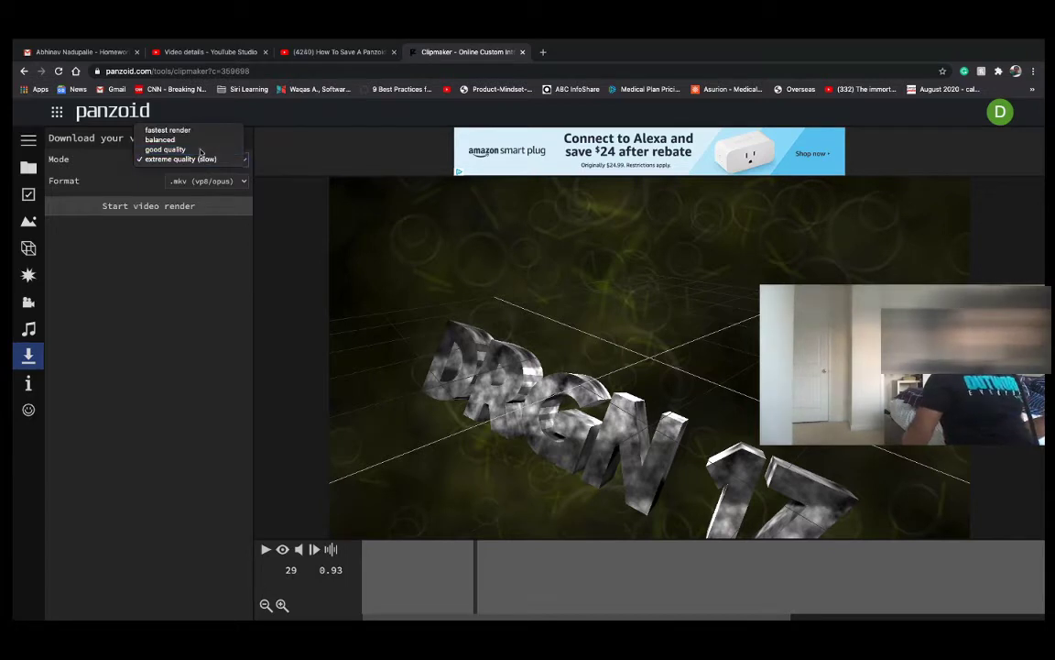
{"action": "left_click", "coordinate": [201, 151]}
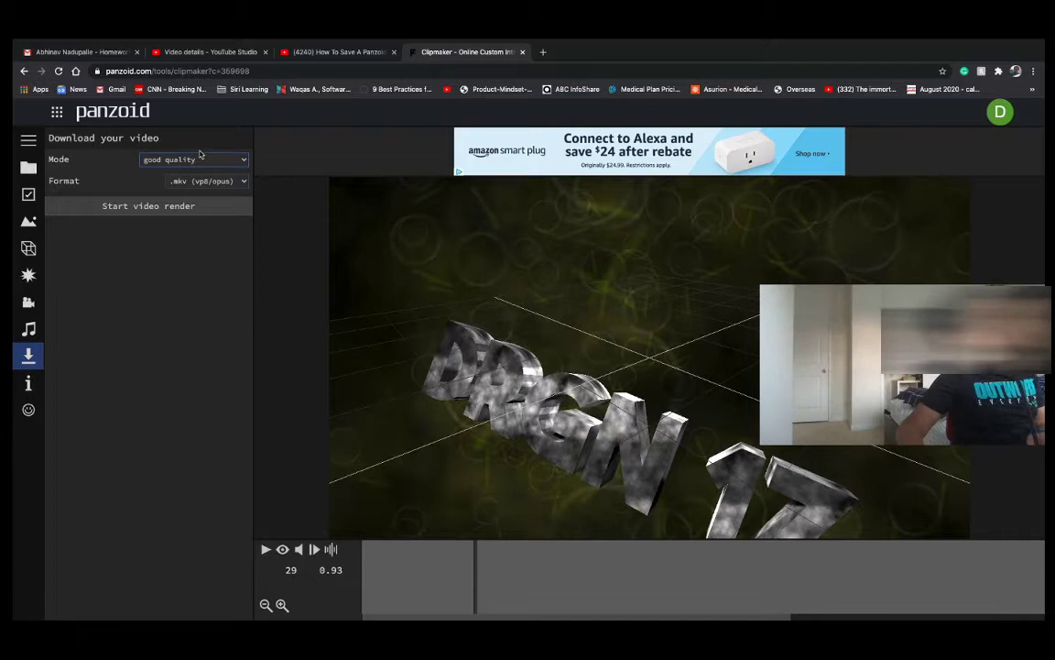
{"action": "left_click", "coordinate": [209, 182]}
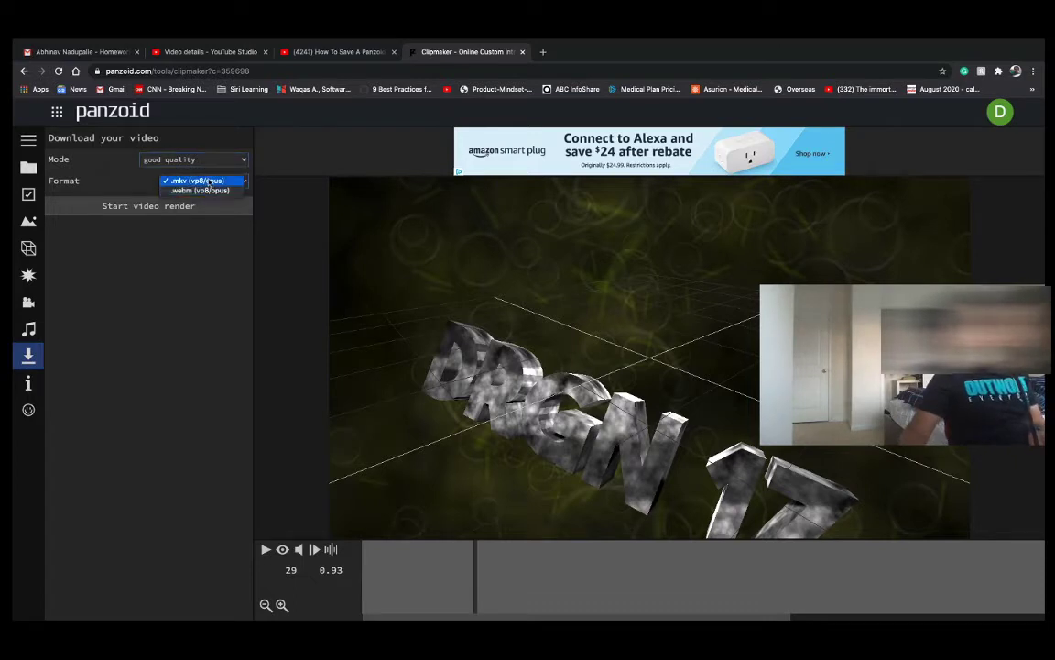
{"action": "left_click", "coordinate": [209, 180]}
{"action": "left_click", "coordinate": [204, 181]}
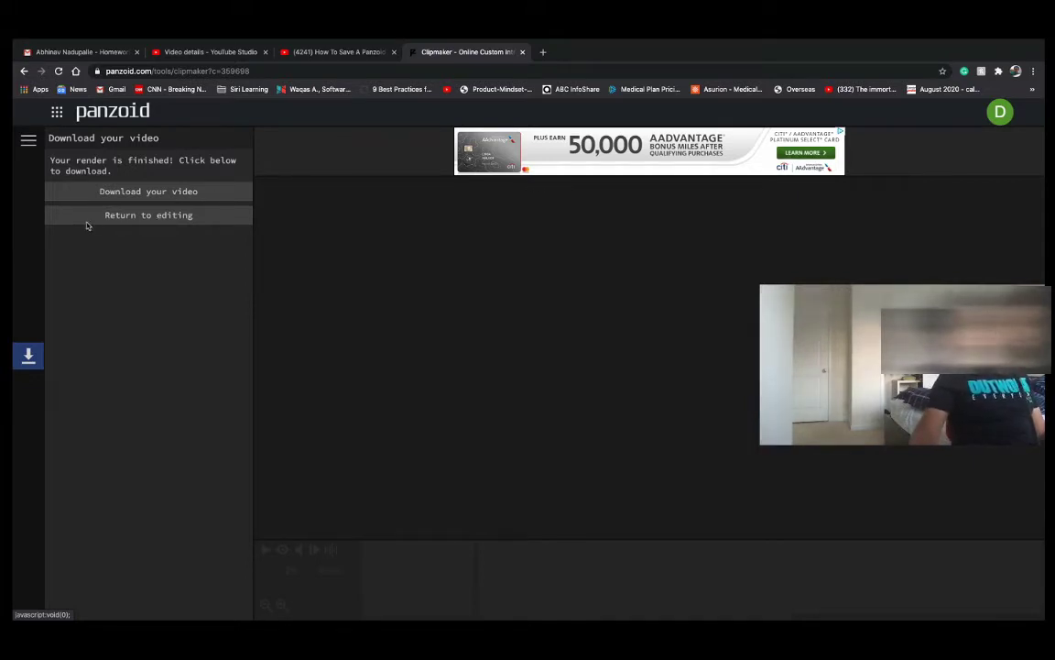
Download the finished rendered intro video
{"action": "left_click", "coordinate": [168, 199]}
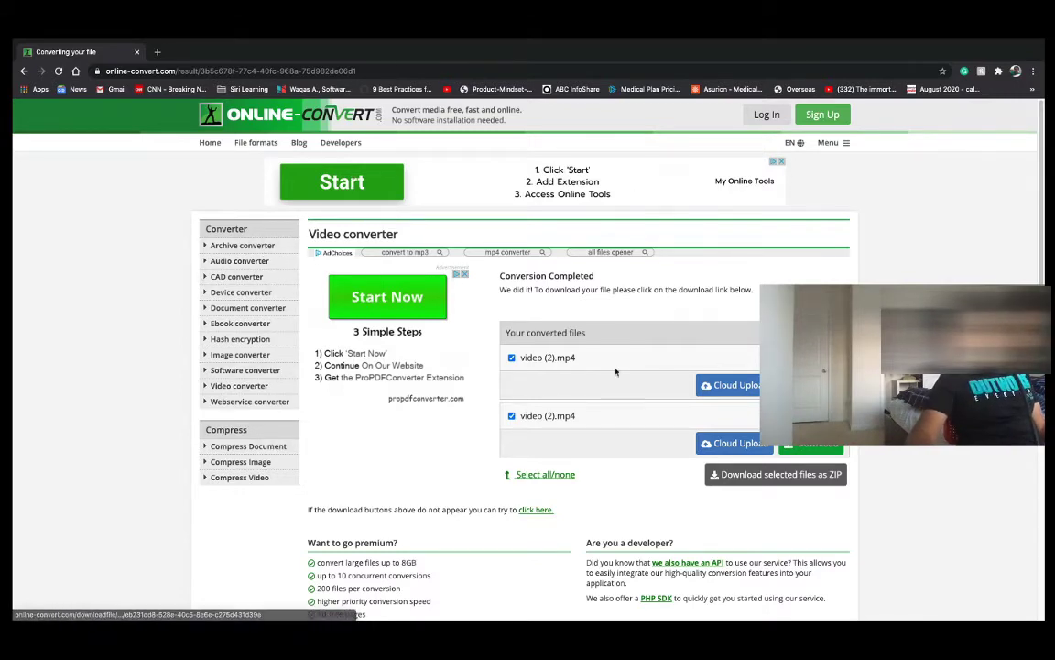
Delete the result path from the Online-Convert address to load the homepage
{"action": "scroll", "coordinate": [262, 250], "scroll_direction": "down", "scroll_amount": 1}
{"action": "scroll", "coordinate": [166, 121], "scroll_direction": "down", "scroll_amount": 2}
{"action": "scroll", "coordinate": [166, 121], "scroll_direction": "down", "scroll_amount": 5}
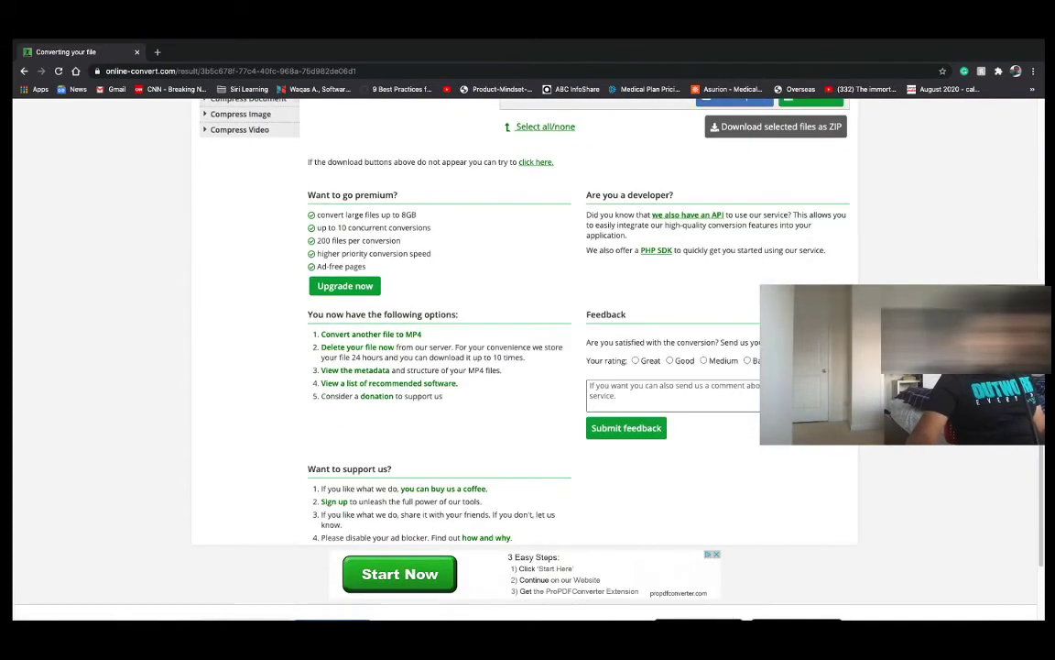
{"action": "scroll", "coordinate": [166, 121], "scroll_direction": "up", "scroll_amount": 5}
{"action": "left_click", "coordinate": [348, 64]}
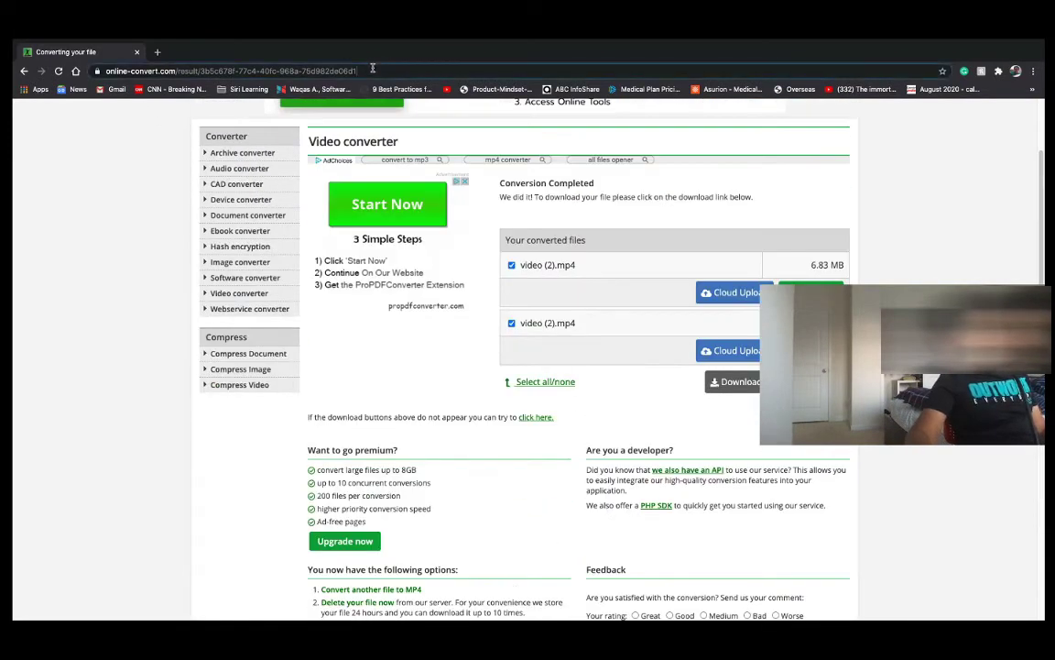
{"action": "left_click", "coordinate": [164, 69]}
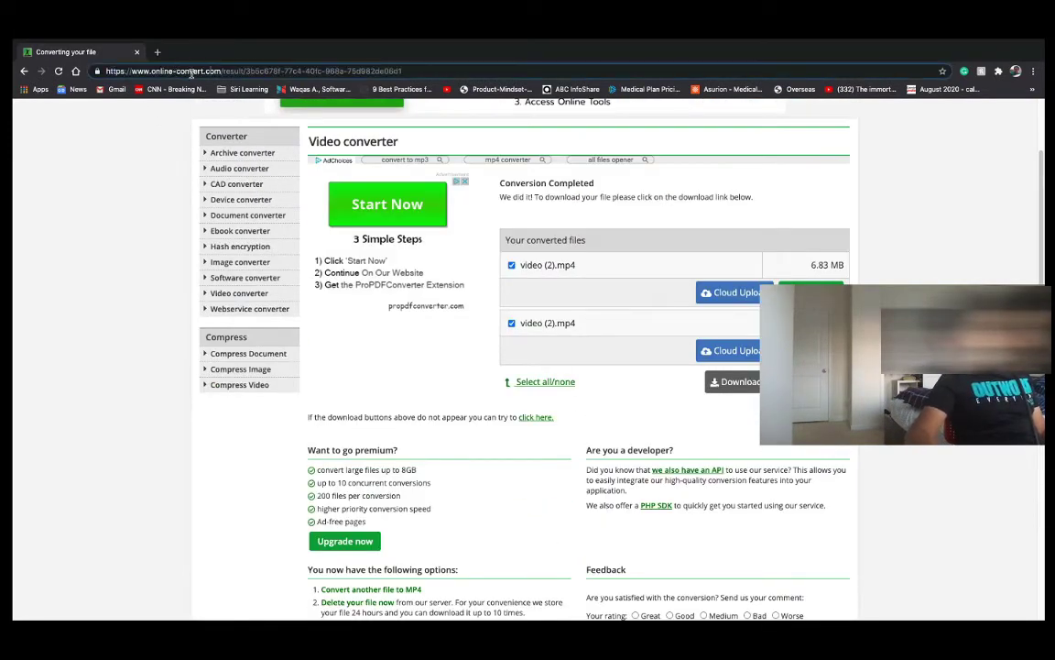
{"action": "left_click_drag", "start_coordinate": [222, 72], "coordinate": [377, 82]}
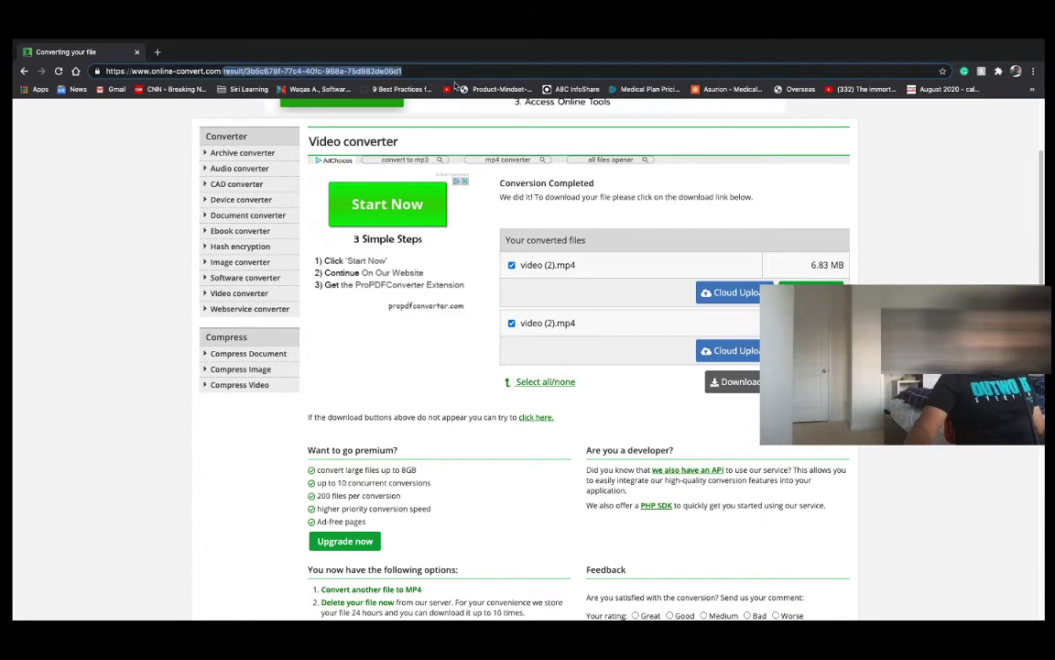
{"action": "key", "text": "BackSpace"}
{"action": "key", "text": "Return"}
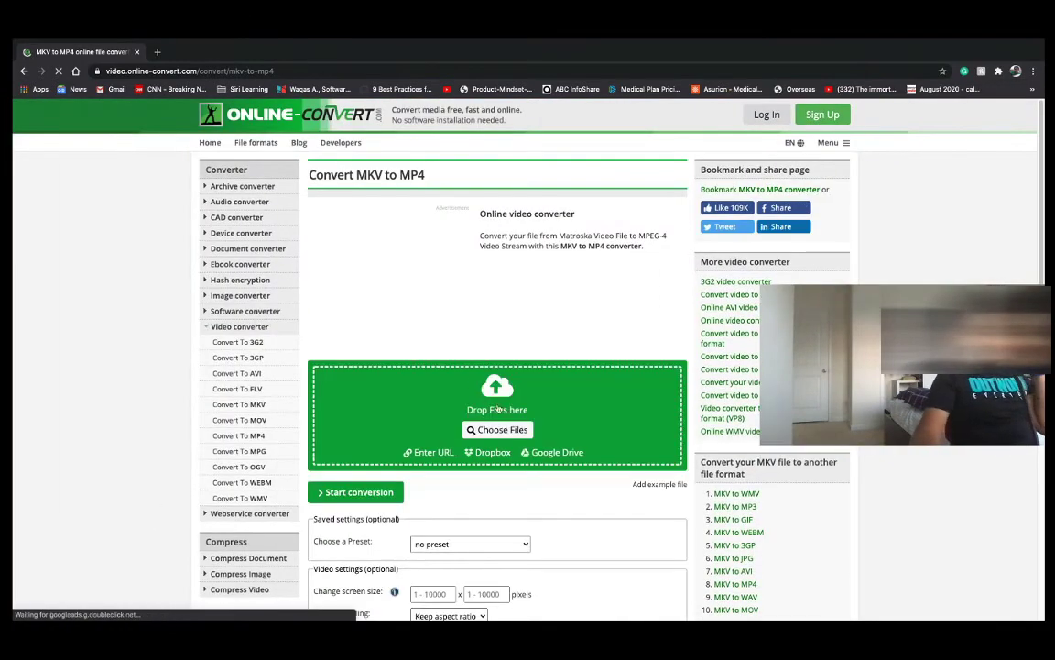
Exit browser full screen so Online-Convert sits beside the Panzoid download page
{"action": "scroll", "coordinate": [585, 483], "scroll_direction": "down", "scroll_amount": 2}
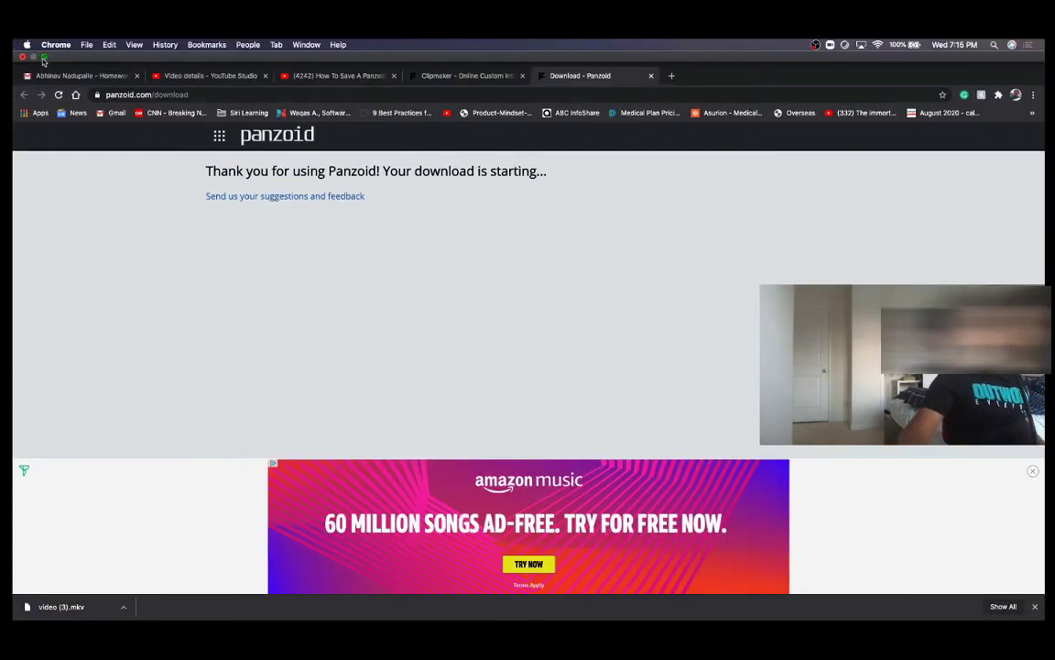
{"action": "left_click", "coordinate": [43, 58]}
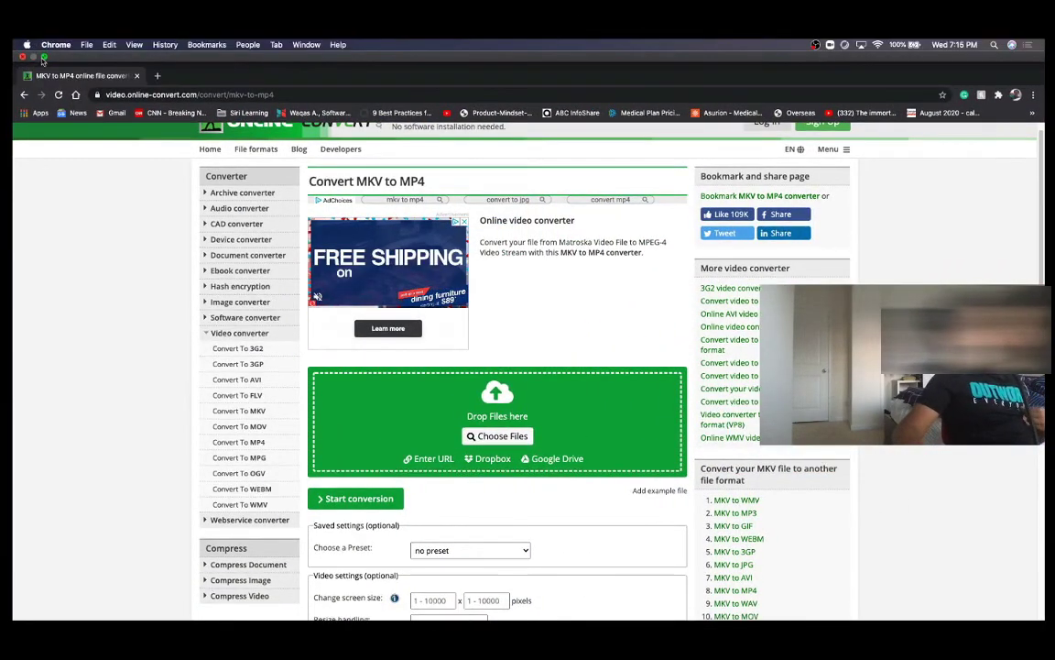
{"action": "left_click", "coordinate": [43, 57]}
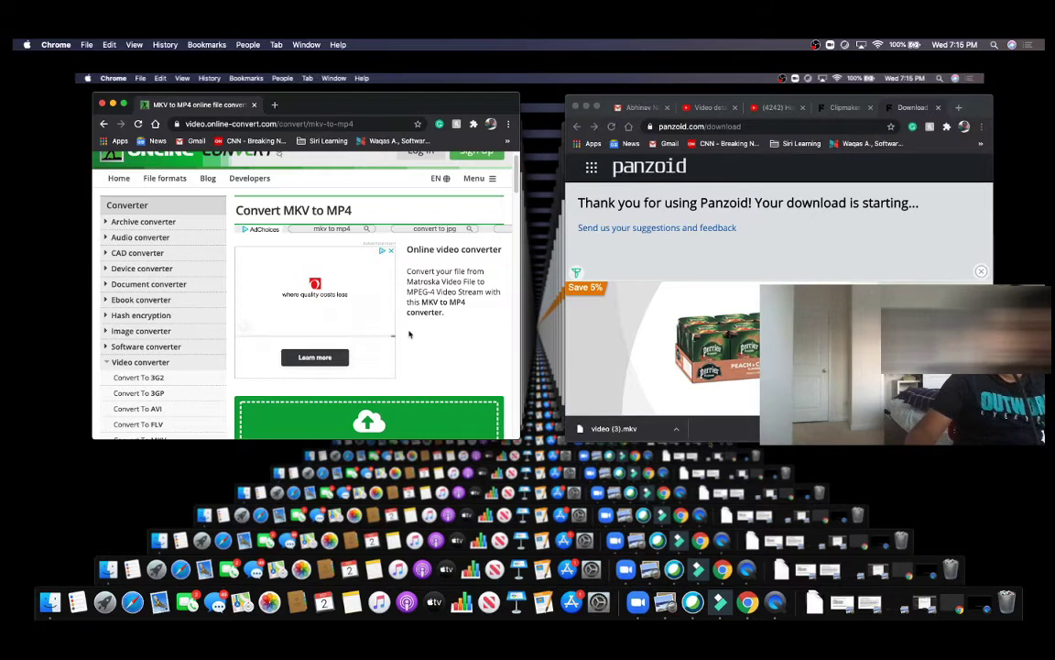
Drag video (3).mkv from the Panzoid download bar into the converter's upload area
{"action": "scroll", "coordinate": [313, 256], "scroll_direction": "down", "scroll_amount": 5}
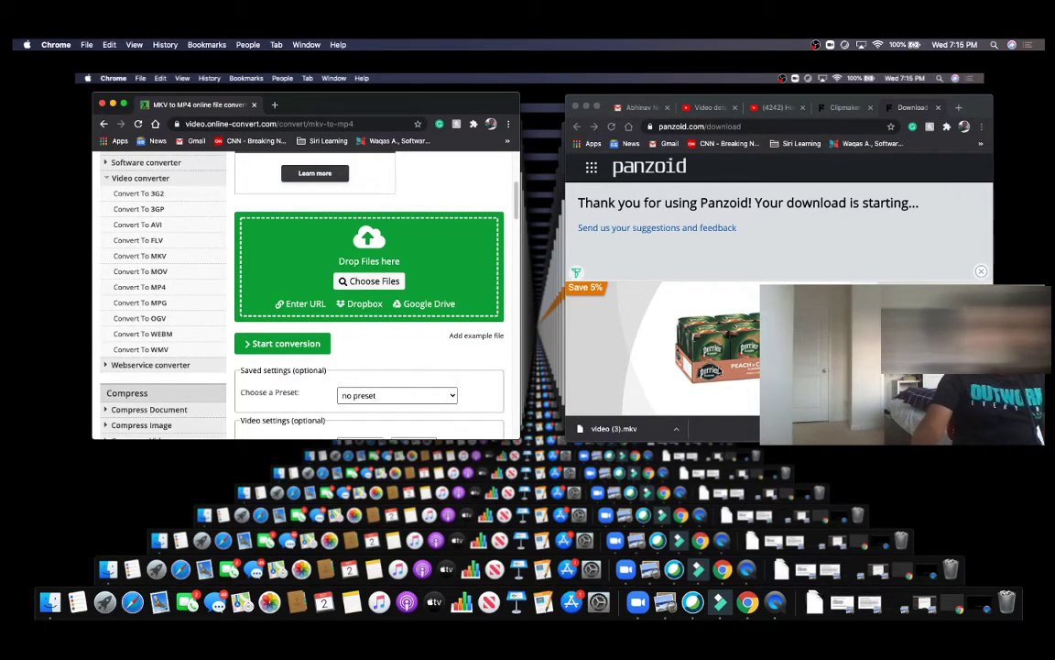
{"action": "left_click", "coordinate": [648, 430]}
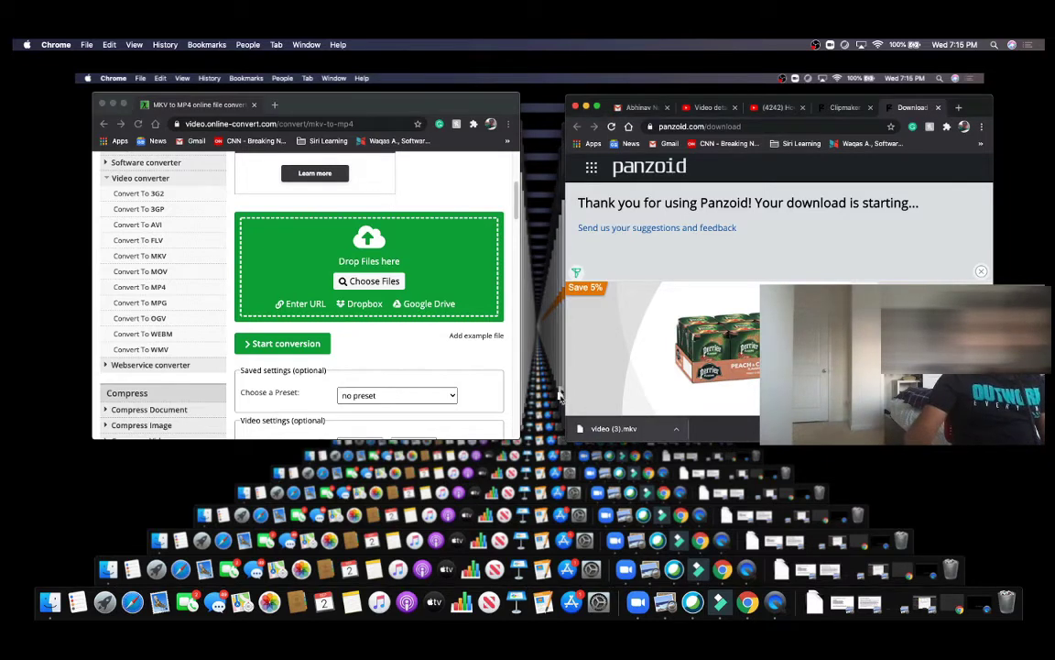
{"action": "left_click_drag", "start_coordinate": [352, 240], "coordinate": [352, 240]}
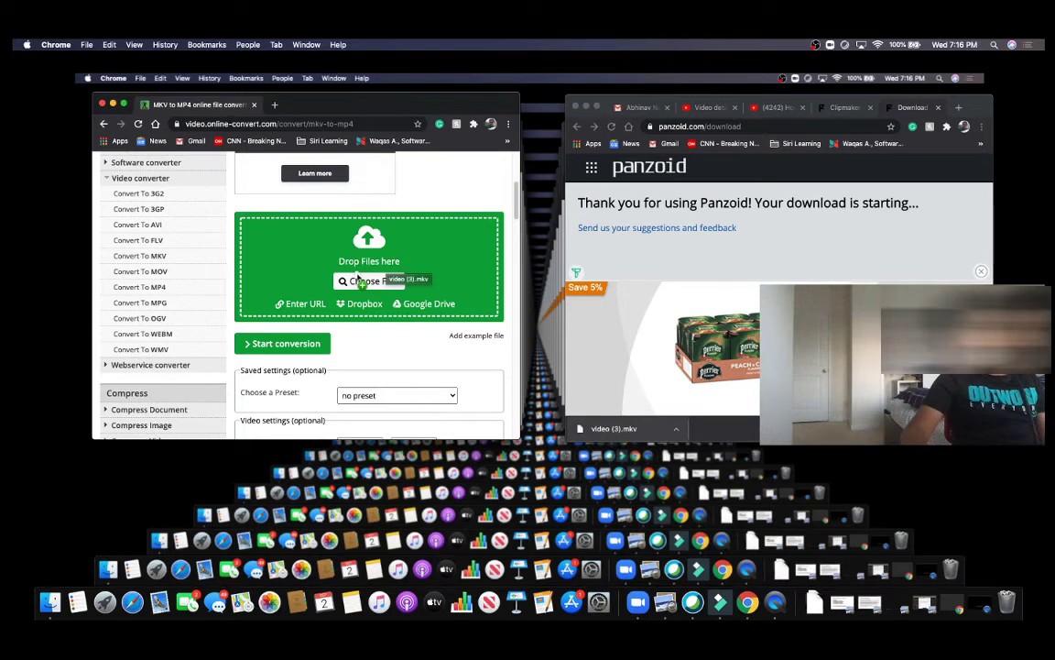
{"action": "left_click_drag", "start_coordinate": [356, 240], "coordinate": [367, 237]}
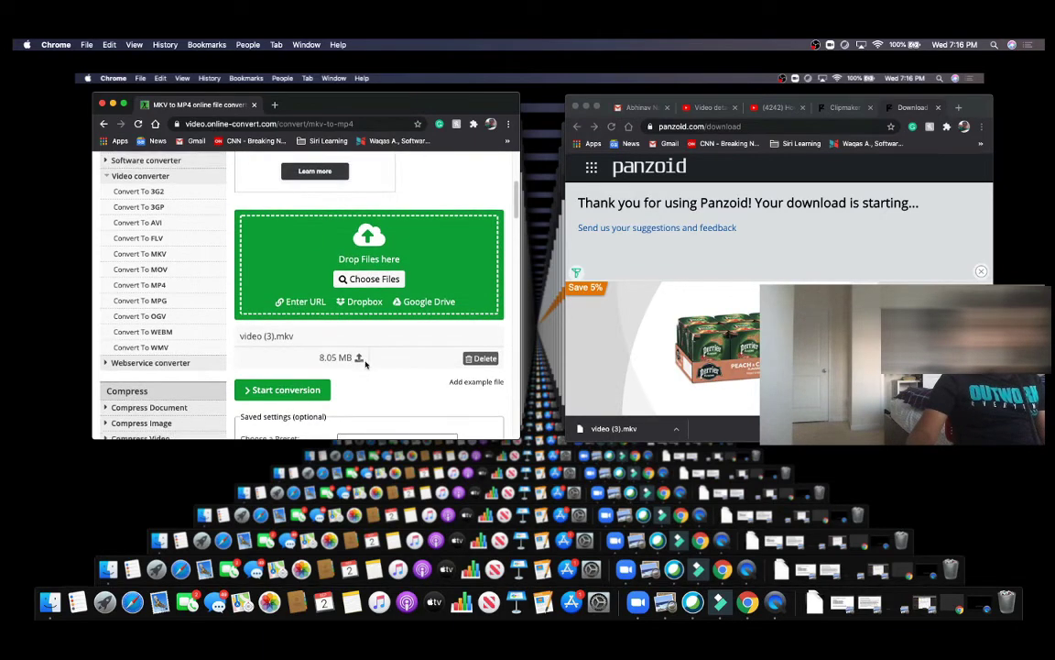
Download the converted 6.83 MB video (3).mp4 from Online-Convert
{"action": "scroll", "coordinate": [362, 353], "scroll_direction": "down", "scroll_amount": 2}
{"action": "scroll", "coordinate": [367, 348], "scroll_direction": "down", "scroll_amount": 4}
{"action": "scroll", "coordinate": [370, 346], "scroll_direction": "down", "scroll_amount": 4}
{"action": "scroll", "coordinate": [370, 345], "scroll_direction": "up", "scroll_amount": 5}
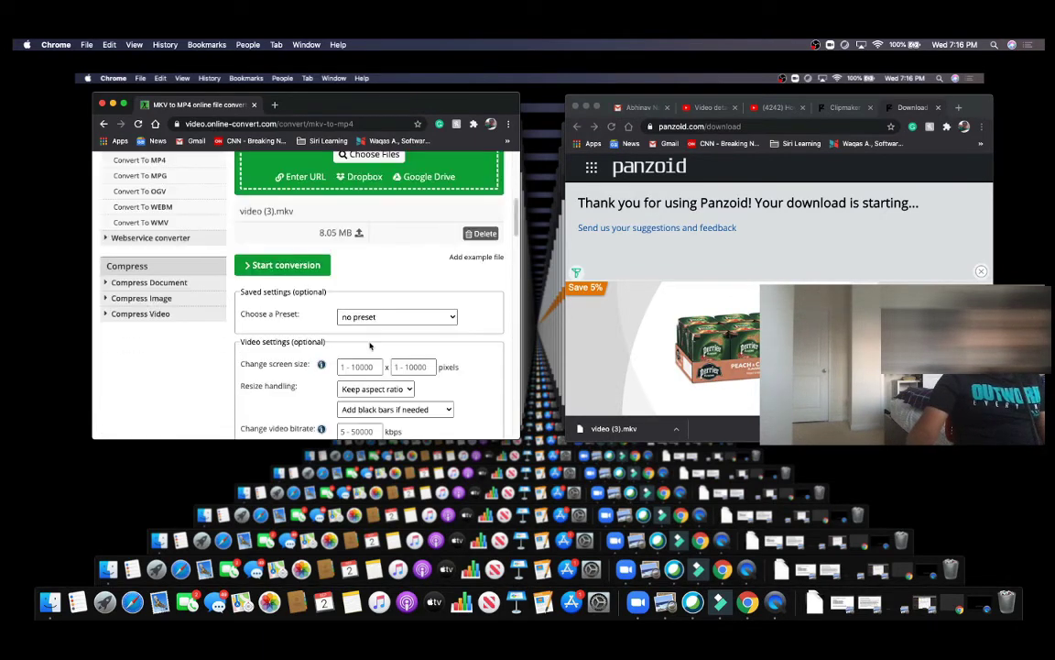
{"action": "scroll", "coordinate": [370, 345], "scroll_direction": "up", "scroll_amount": 5}
{"action": "scroll", "coordinate": [370, 346], "scroll_direction": "up", "scroll_amount": 2}
{"action": "scroll", "coordinate": [371, 346], "scroll_direction": "down", "scroll_amount": 2}
{"action": "scroll", "coordinate": [371, 346], "scroll_direction": "down", "scroll_amount": 2}
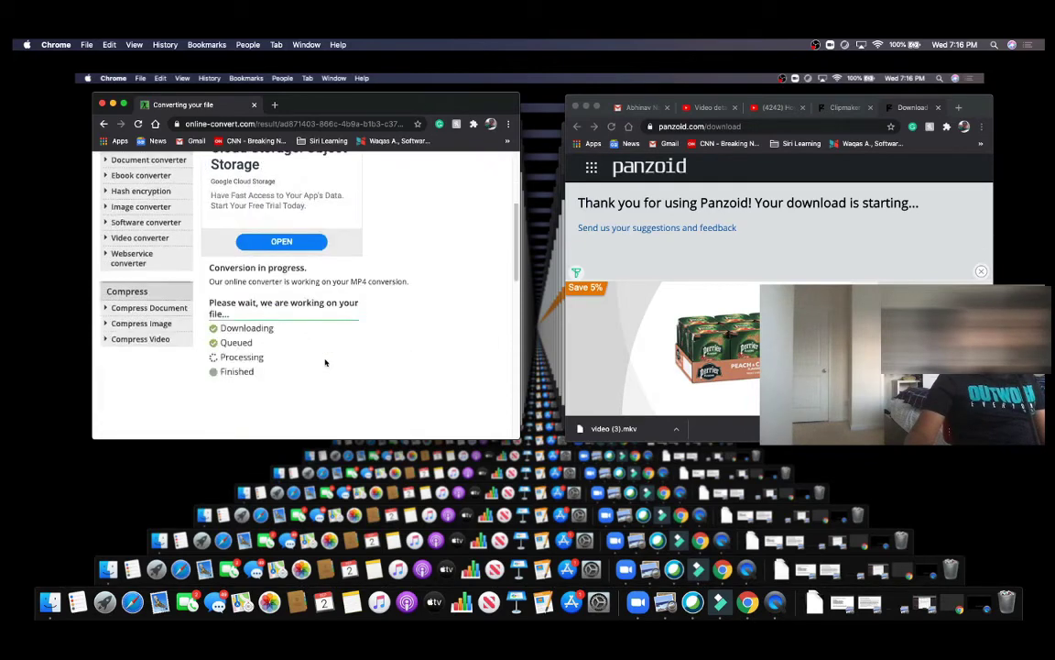
{"action": "scroll", "coordinate": [296, 318], "scroll_direction": "down", "scroll_amount": 2}
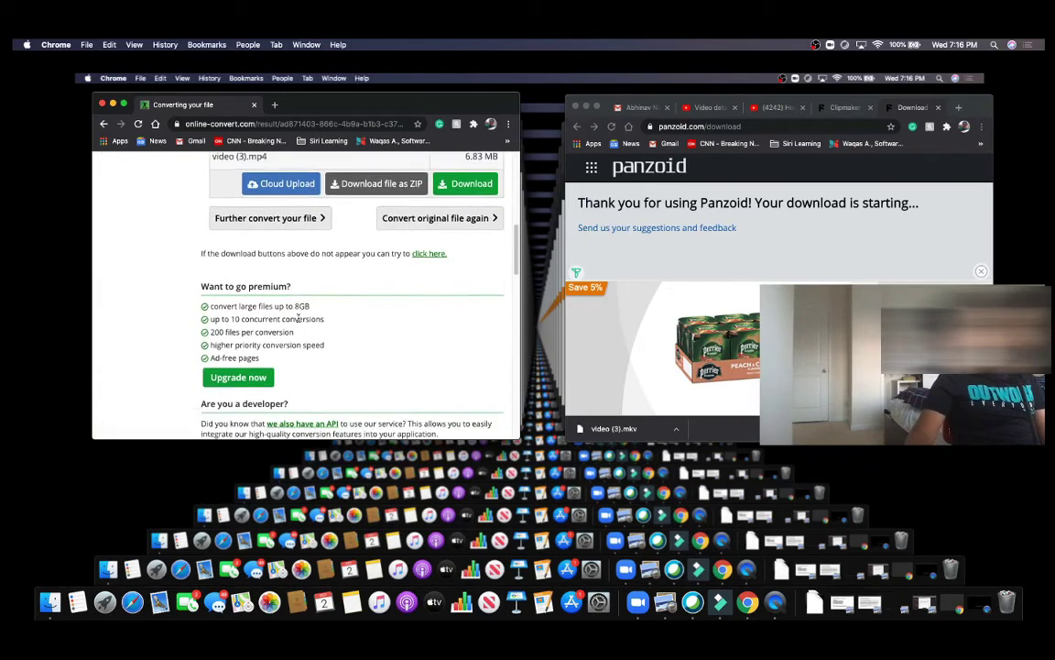
{"action": "scroll", "coordinate": [297, 319], "scroll_direction": "up", "scroll_amount": 2}
{"action": "left_click", "coordinate": [240, 211]}
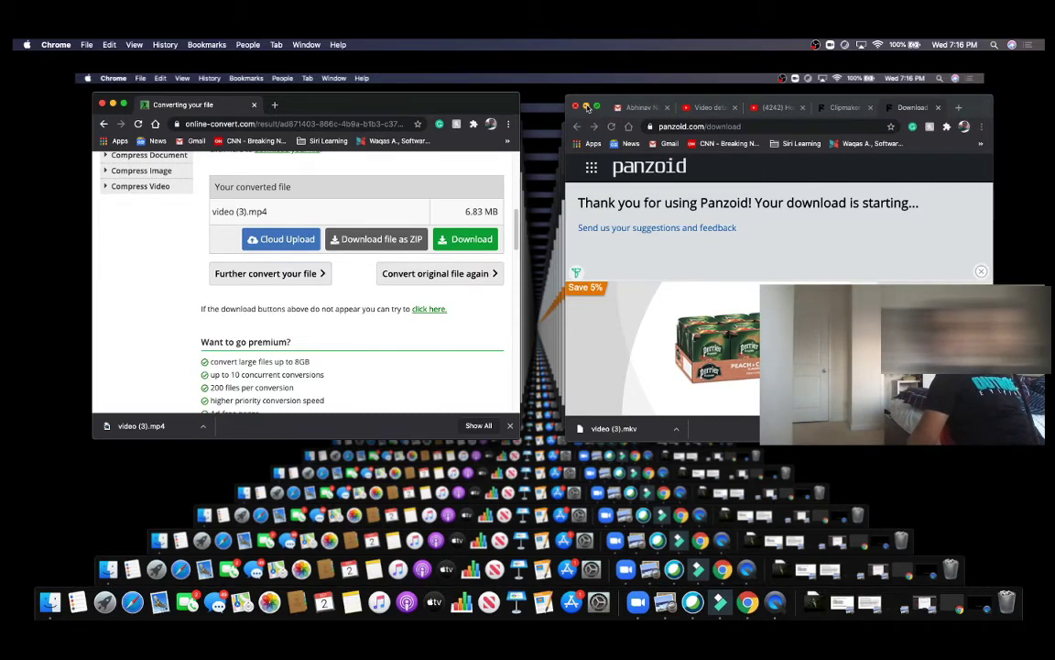
Minimize the Panzoid window and arrange Filmora9 side by side with the converter page
{"action": "left_click", "coordinate": [587, 108]}
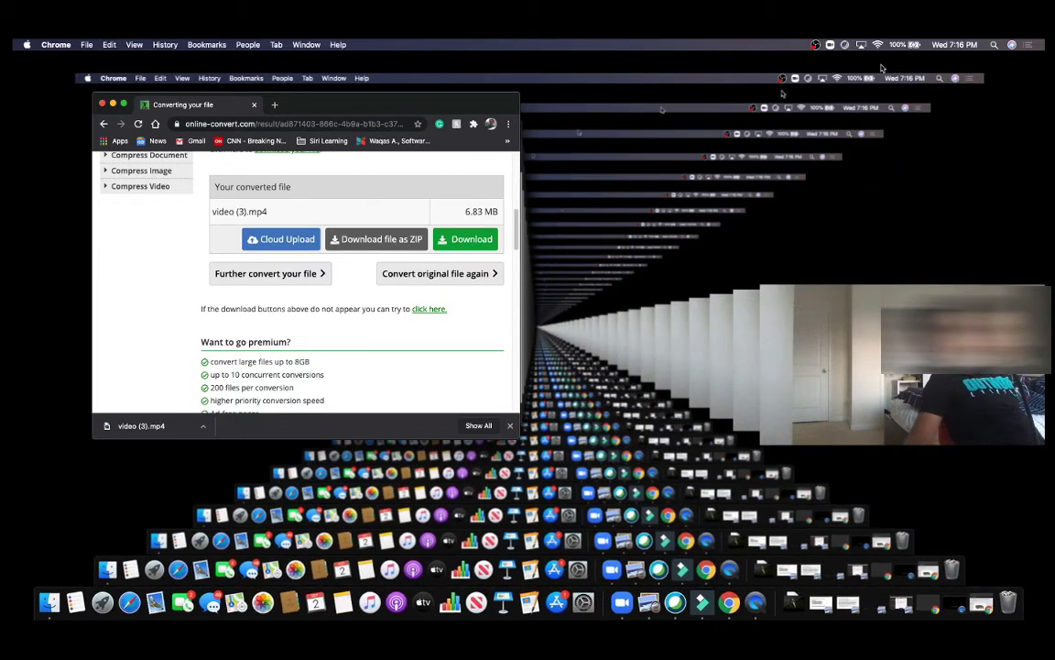
{"action": "key", "text": "super+Tab"}
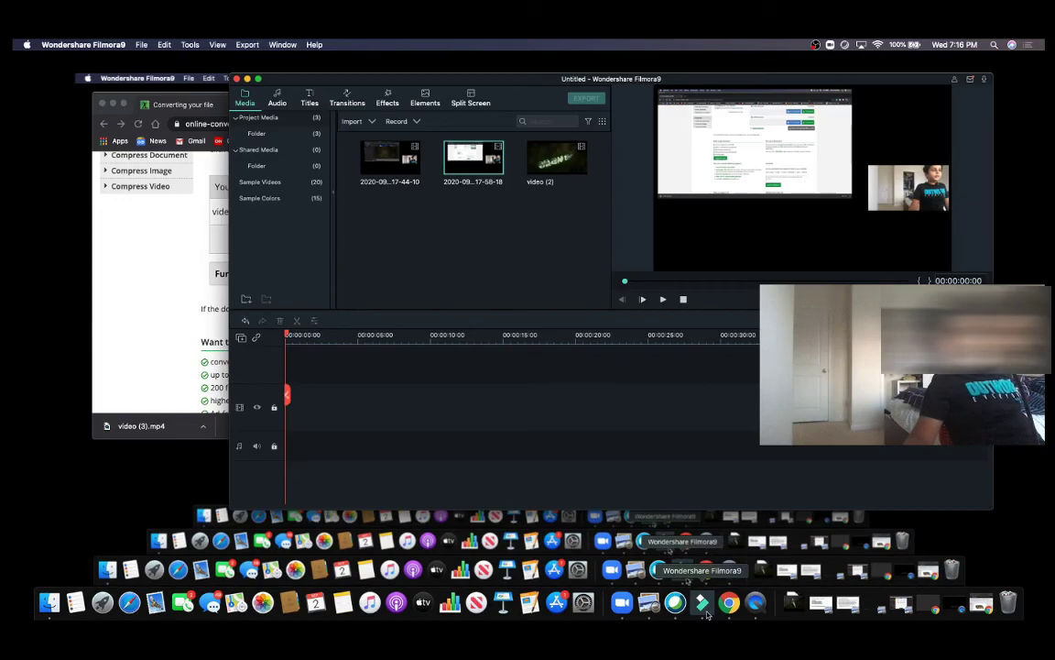
{"action": "mouse_move", "coordinate": [447, 79]}
{"action": "left_mouse_down"}
{"action": "mouse_move", "coordinate": [797, 97]}
{"action": "mouse_move", "coordinate": [730, 88]}
{"action": "left_mouse_up"}
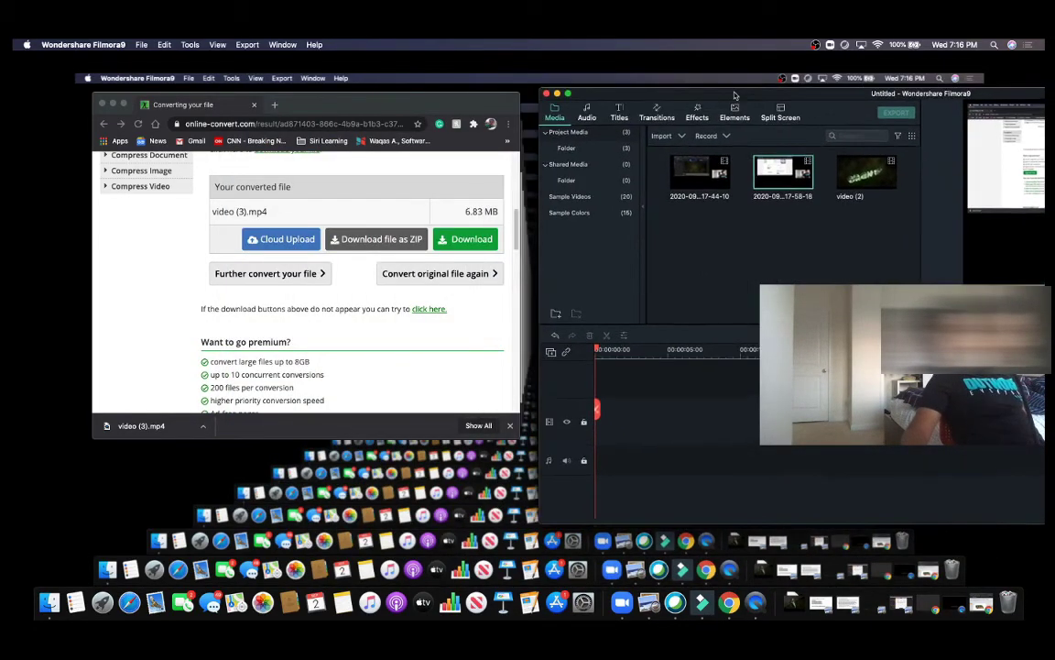
{"action": "left_click_drag", "start_coordinate": [340, 104], "coordinate": [261, 100]}
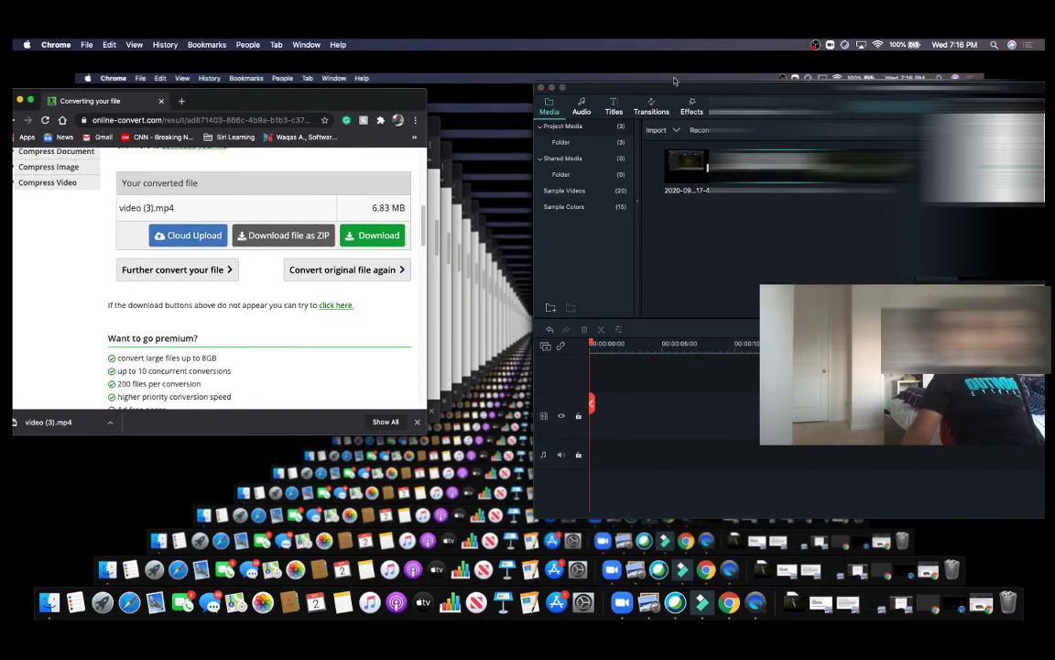
{"action": "left_click_drag", "start_coordinate": [676, 92], "coordinate": [414, 79]}
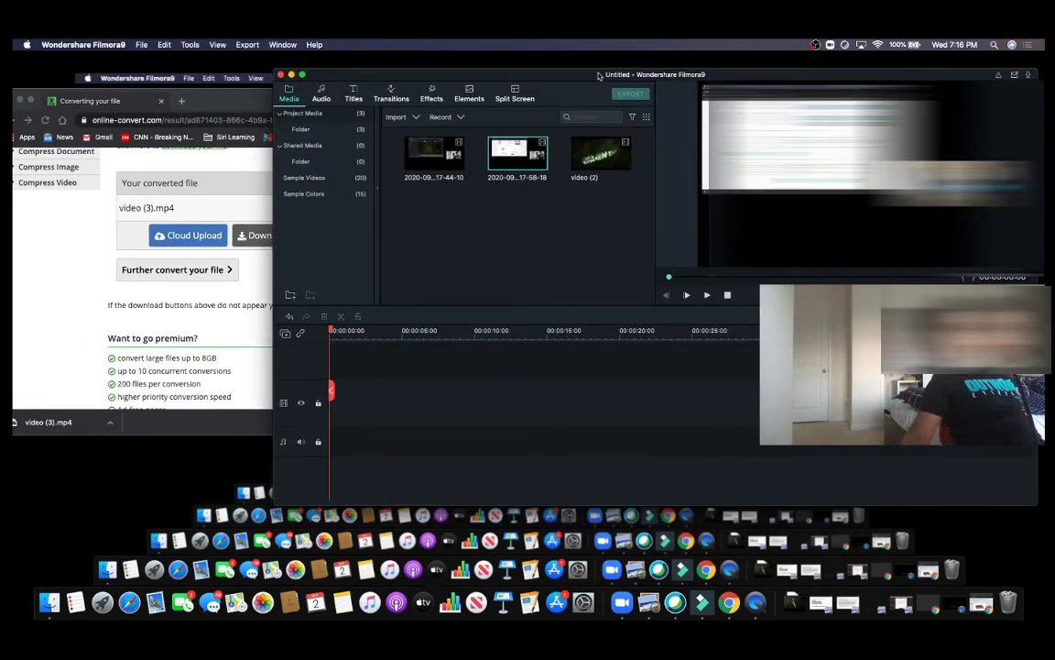
{"action": "left_click_drag", "start_coordinate": [600, 75], "coordinate": [632, 75]}
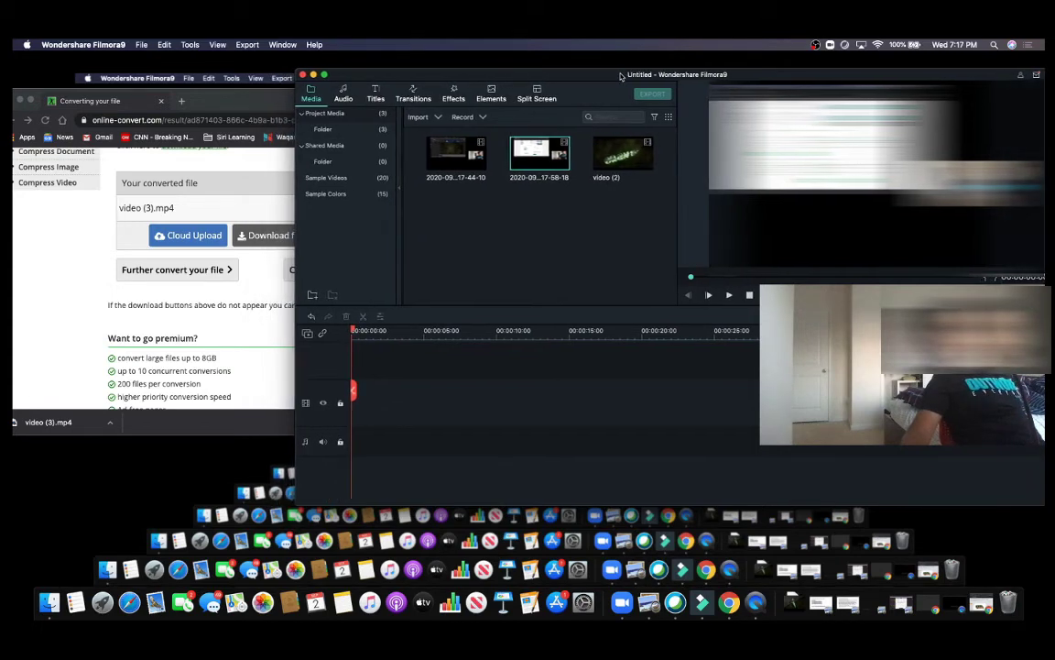
{"action": "left_click_drag", "start_coordinate": [632, 75], "coordinate": [658, 75]}
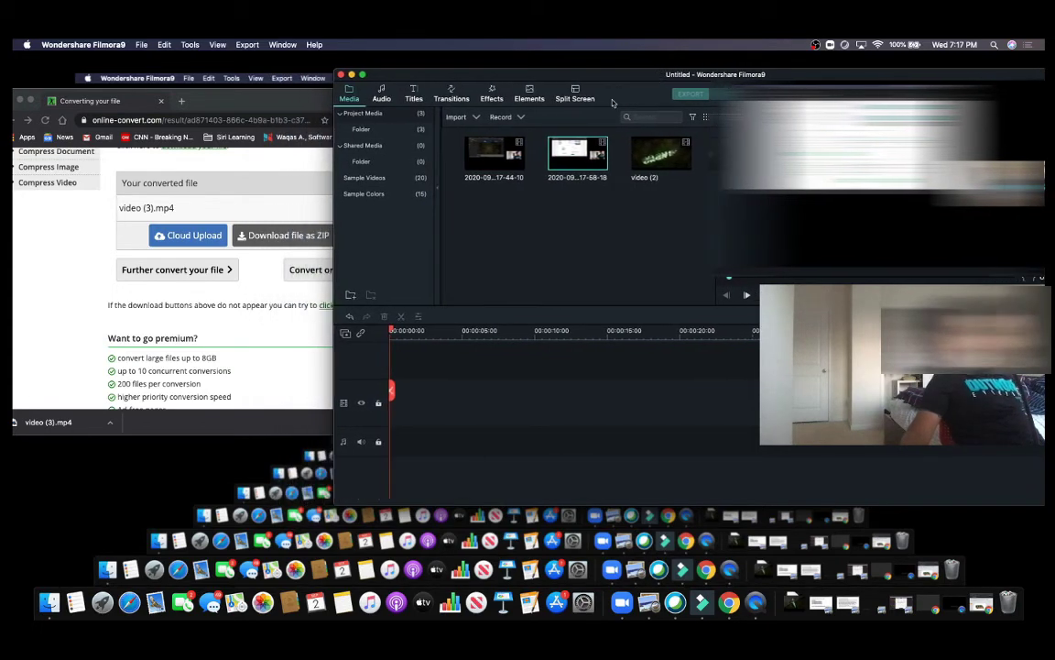
Preview the downloaded video (3).mp4, then drag it into Filmora's media library
{"action": "left_click", "coordinate": [235, 97]}
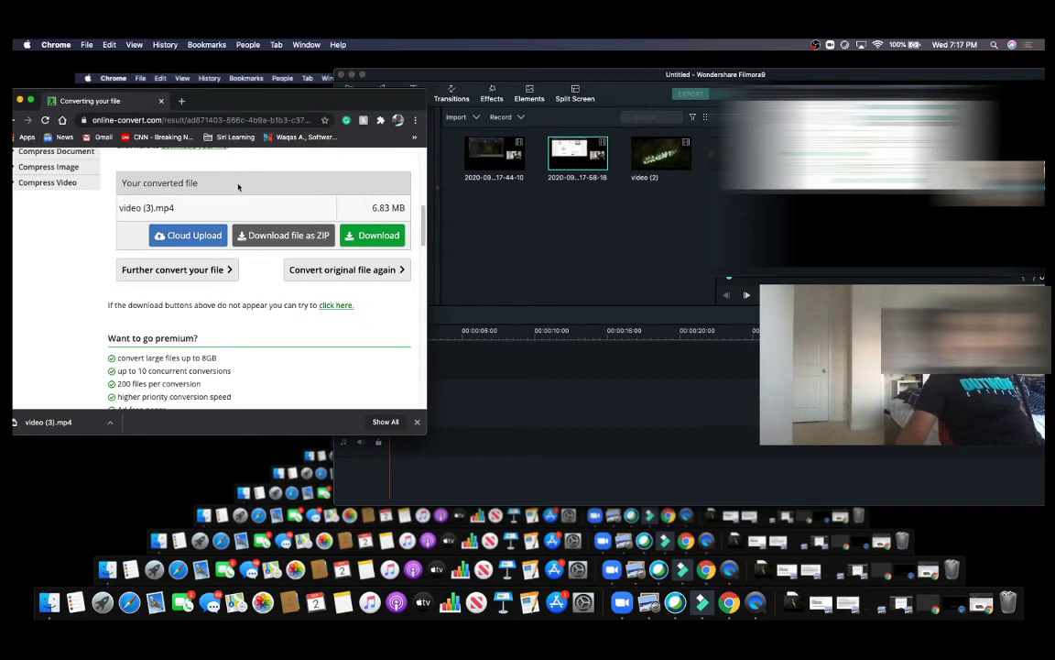
{"action": "left_click", "coordinate": [55, 424]}
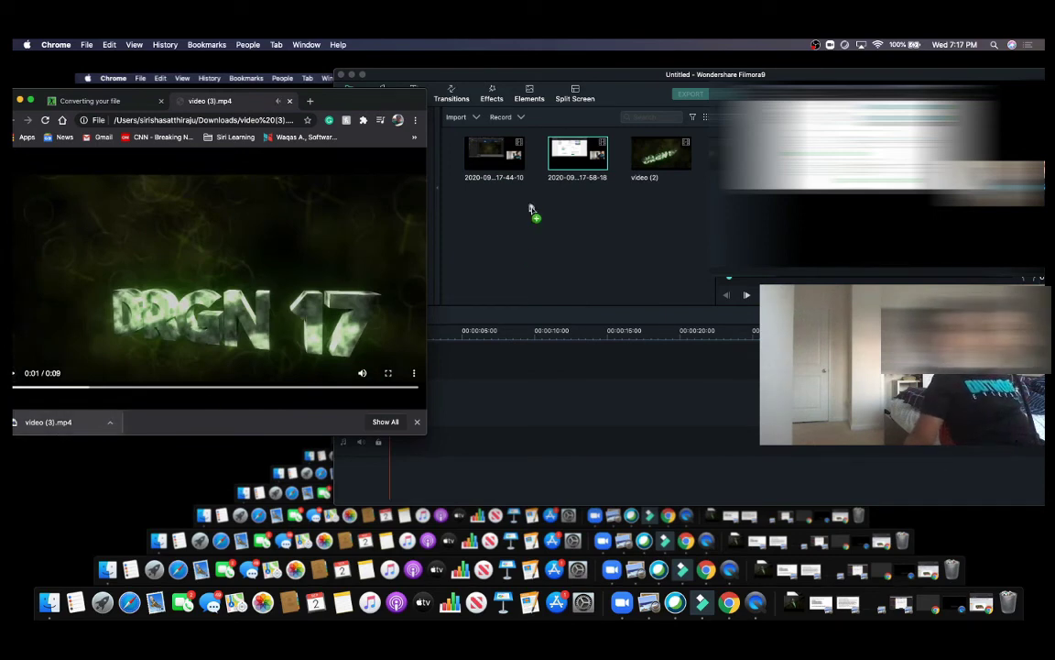
{"action": "left_click_drag", "start_coordinate": [530, 210], "coordinate": [532, 211]}
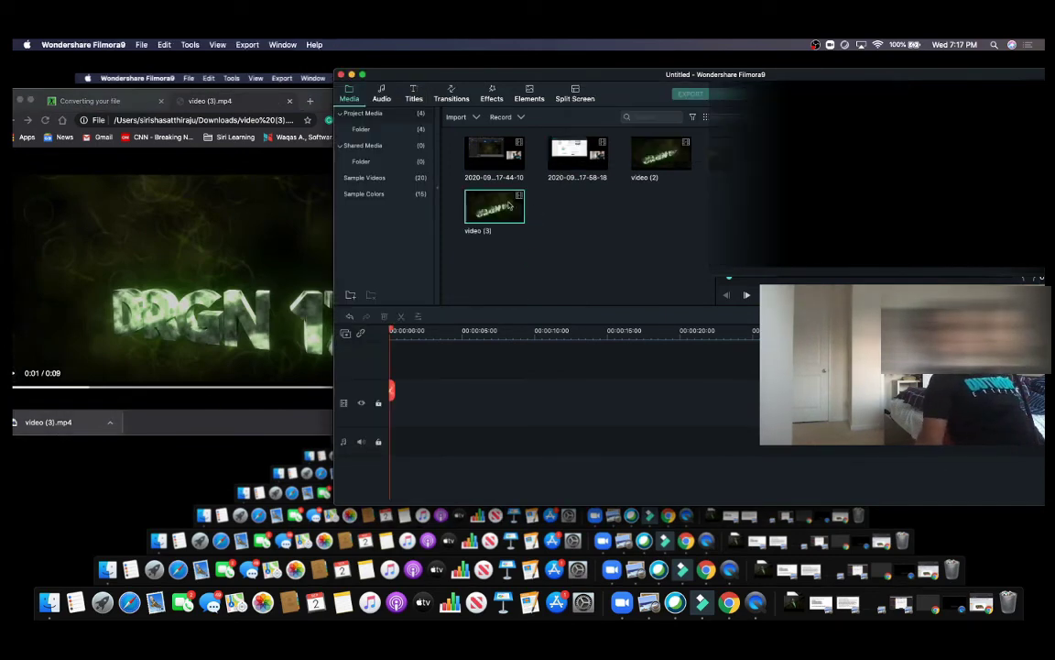